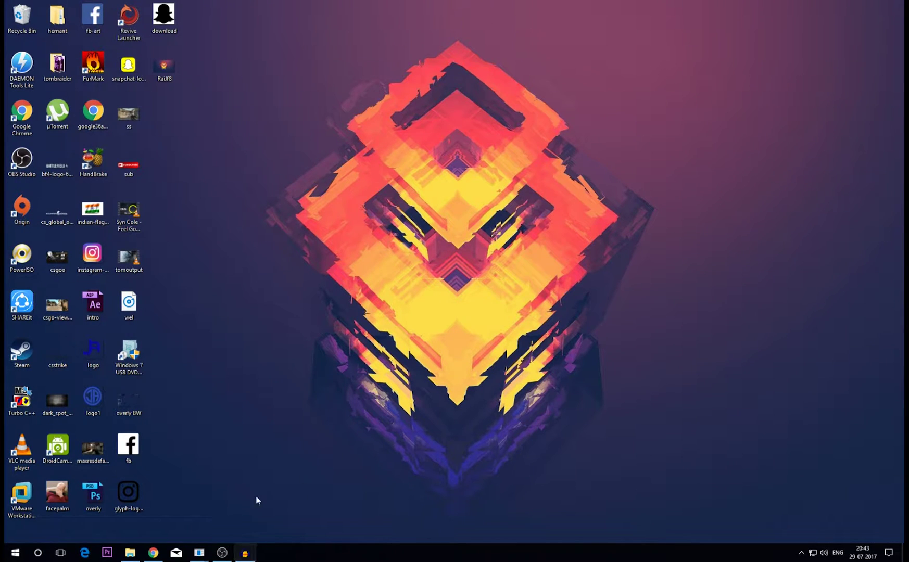
# Open OBS settings, leave the theme at Default, and show the YouTube / YouTube Gaming Stream page
pyautogui.click(221, 553)
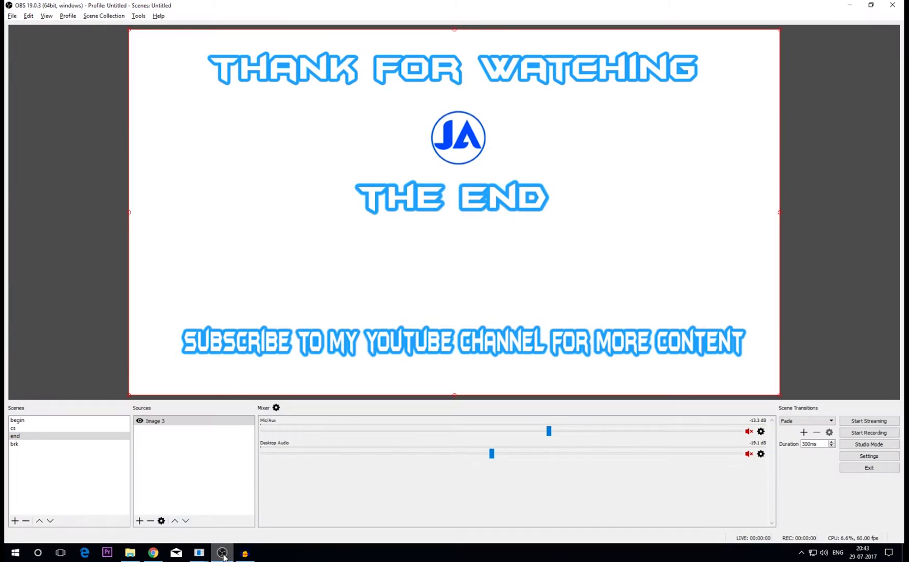
pyautogui.click(867, 455)
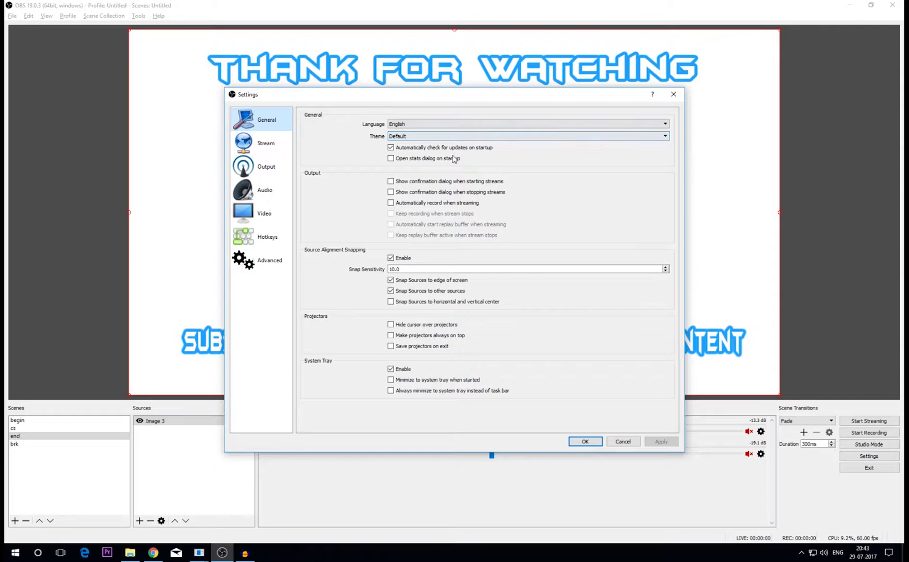
pyautogui.click(450, 138)
pyautogui.click(440, 145)
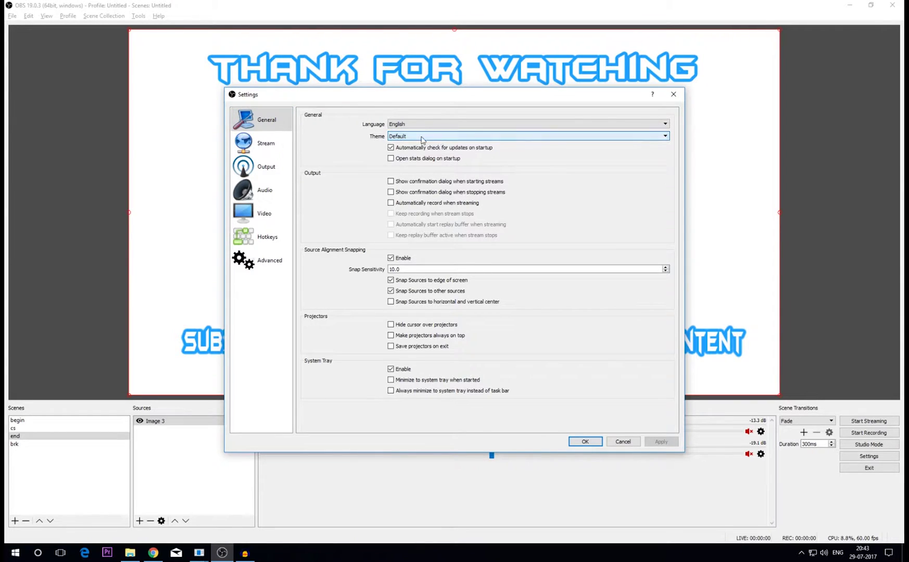
pyautogui.click(272, 144)
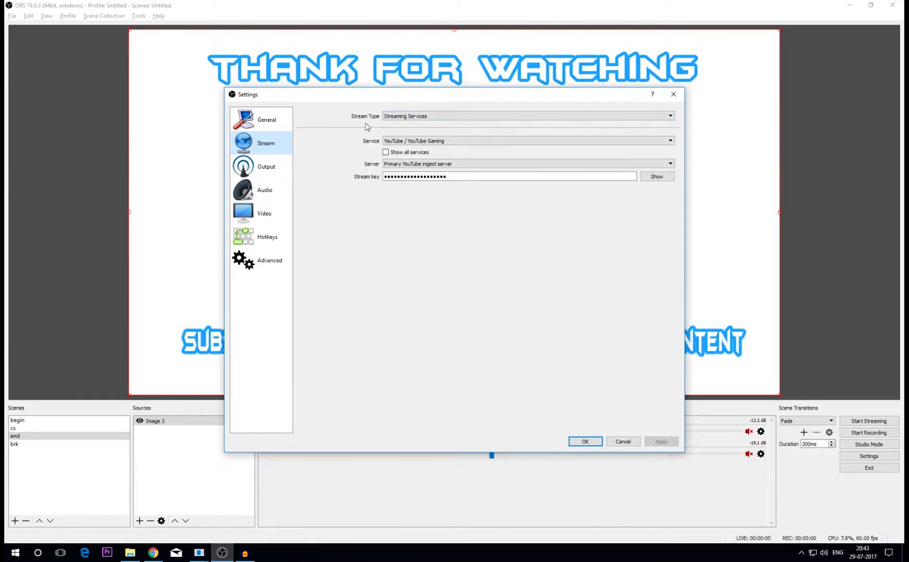
pyautogui.click(416, 116)
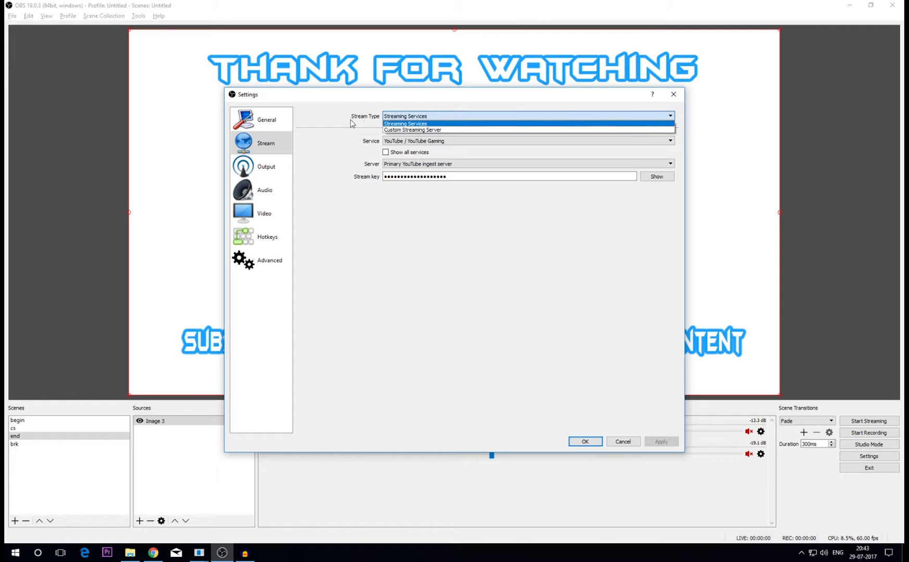
pyautogui.click(304, 131)
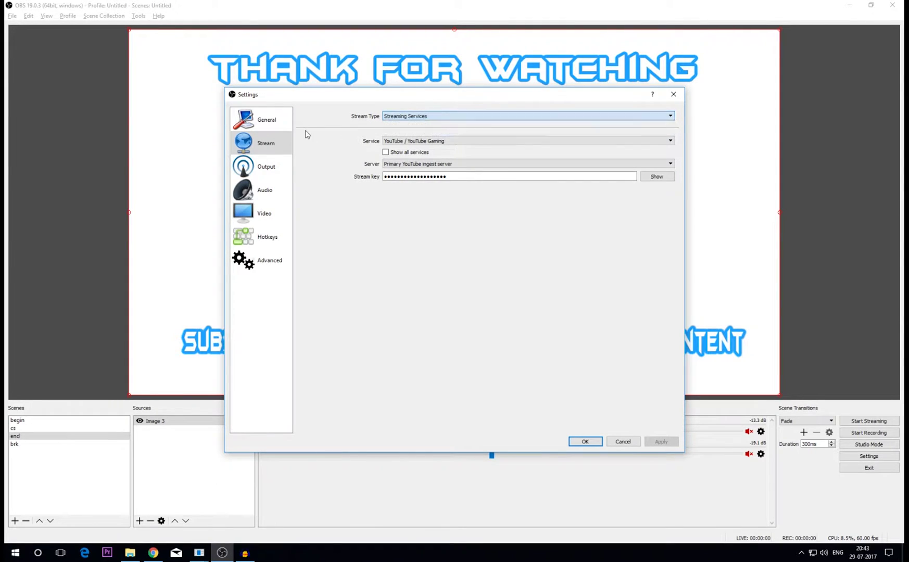
pyautogui.click(415, 145)
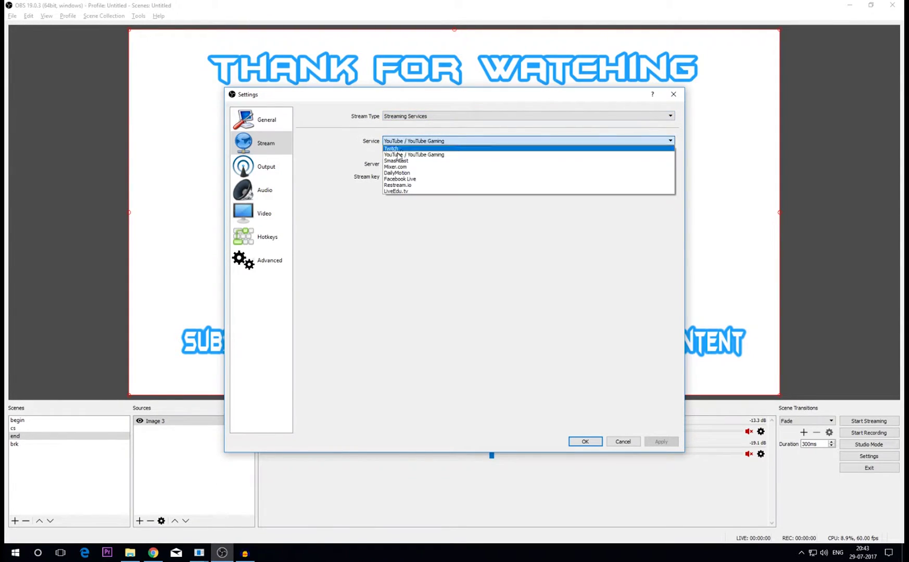
pyautogui.click(353, 143)
pyautogui.click(398, 146)
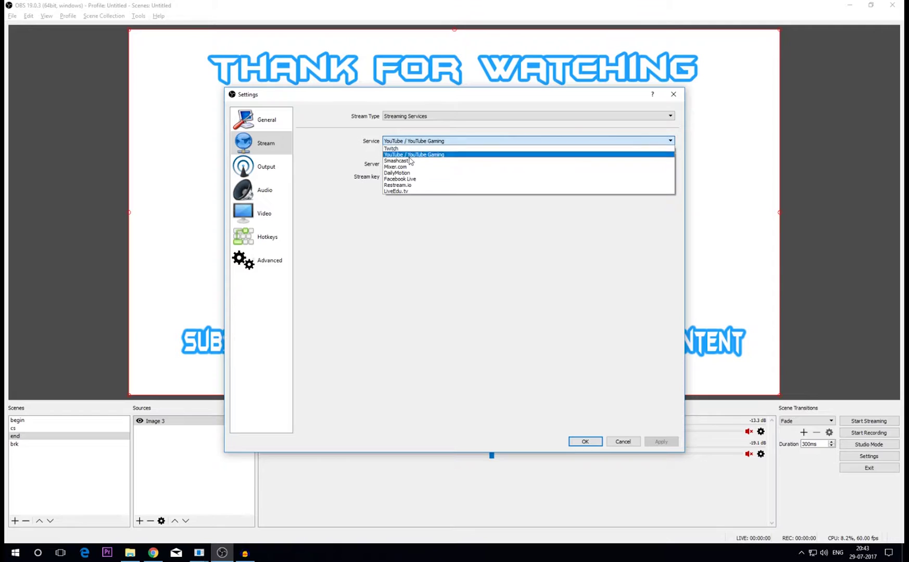
pyautogui.click(348, 157)
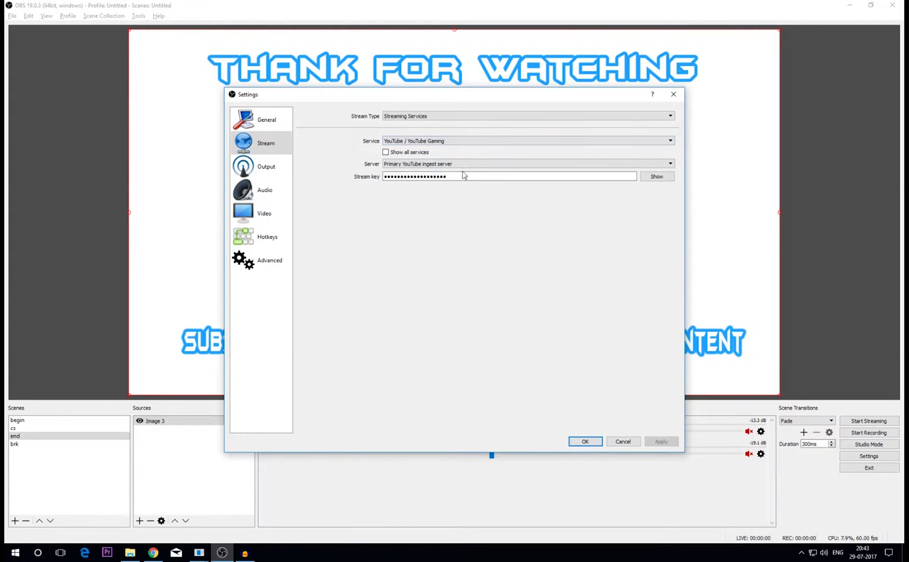
pyautogui.click(430, 165)
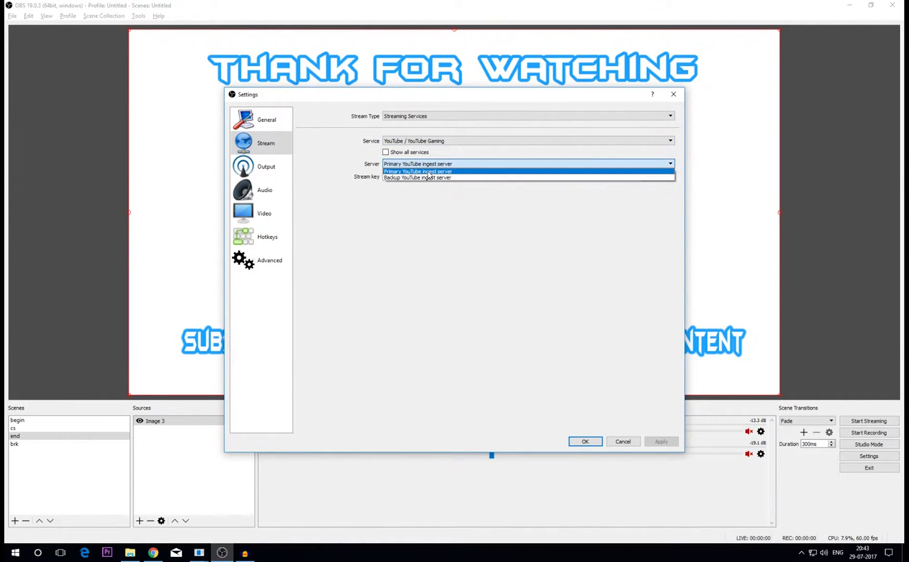
pyautogui.click(419, 213)
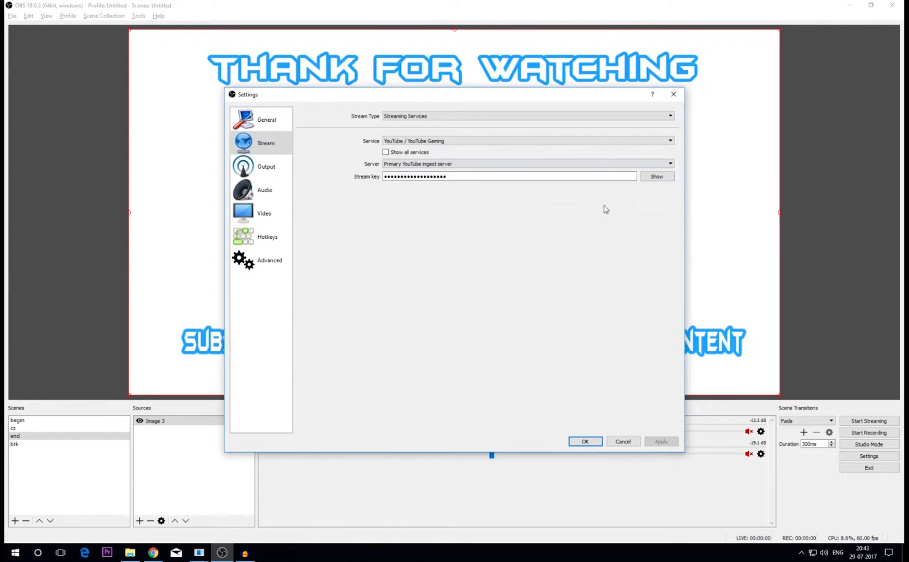
# Locate the Encoder Setup server URL and hidden stream key on the YouTube Live Dashboard
pyautogui.click(154, 554)
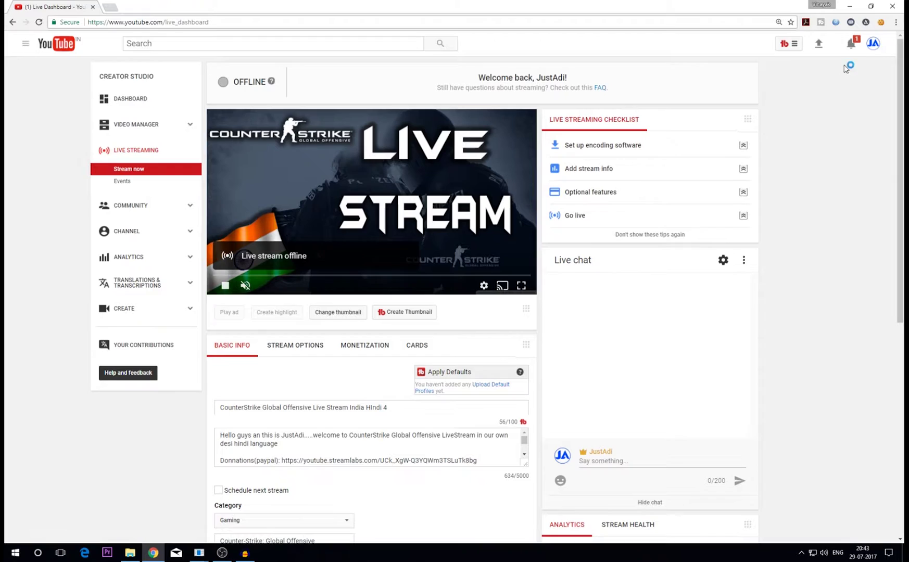
pyautogui.click(873, 43)
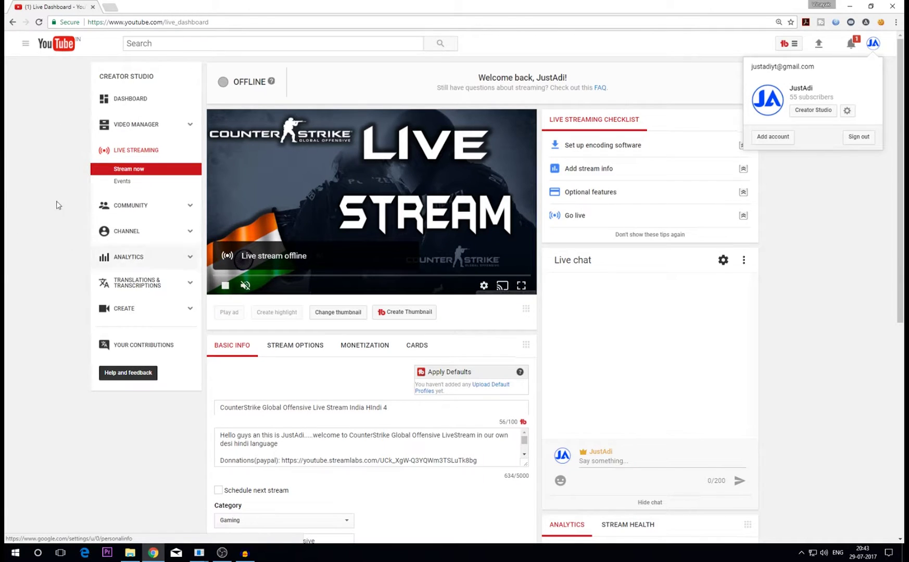
pyautogui.click(14, 199)
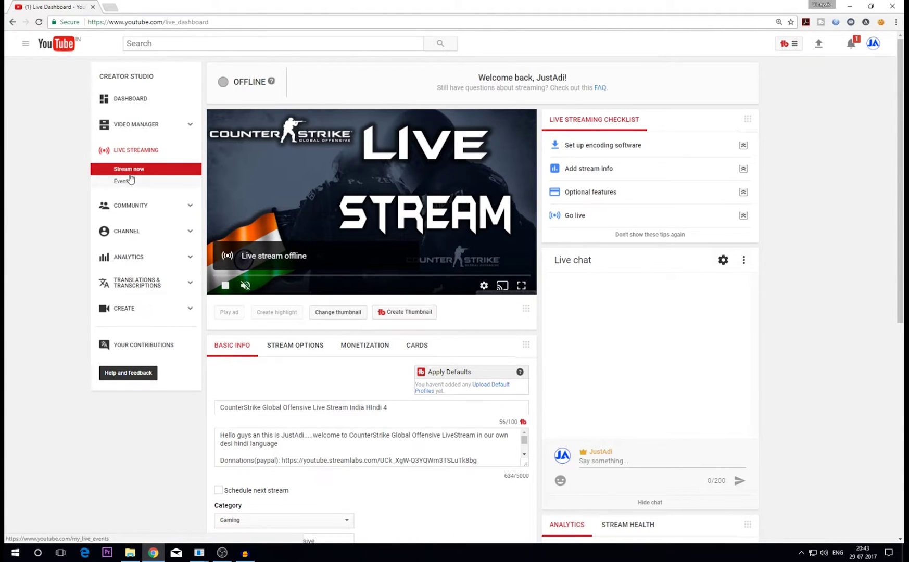
pyautogui.scroll(-6, 130, 174)
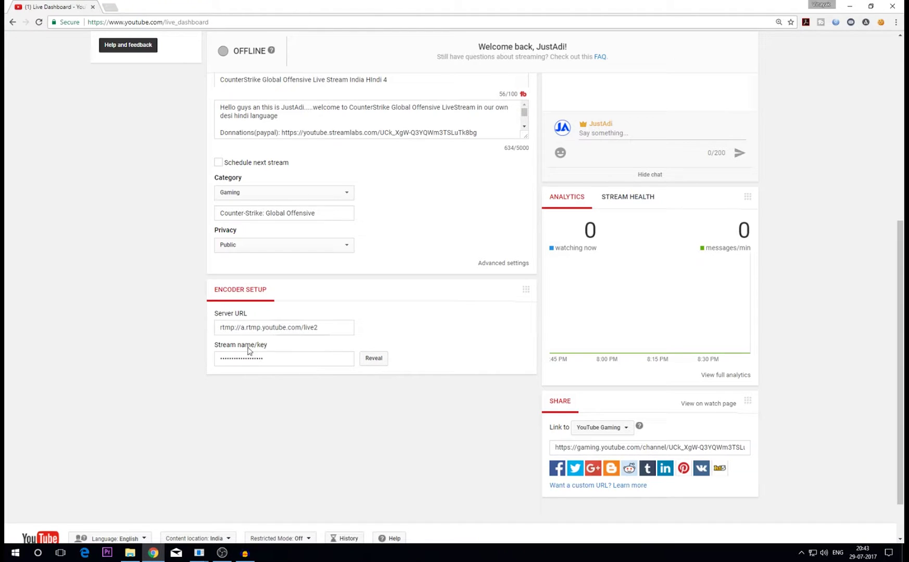
pyautogui.click(276, 359)
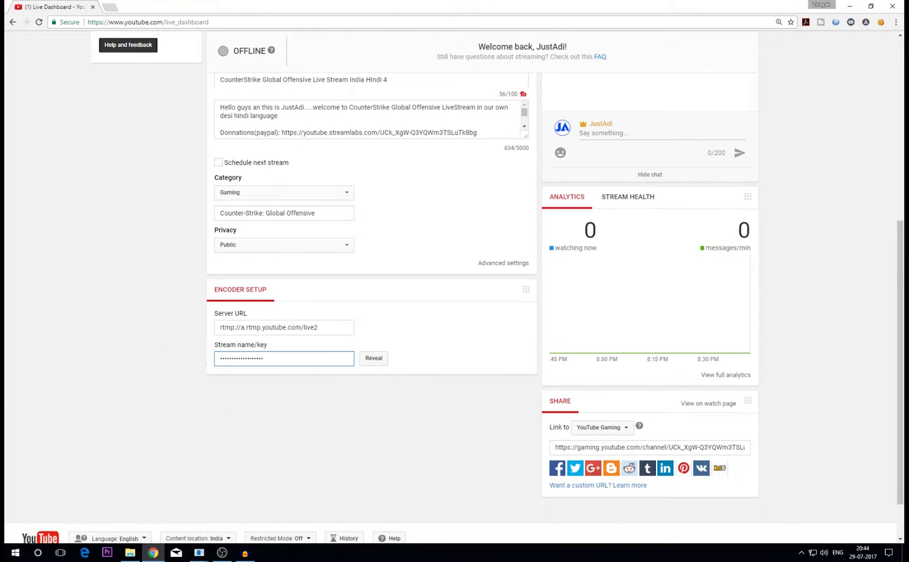
pyautogui.click(222, 552)
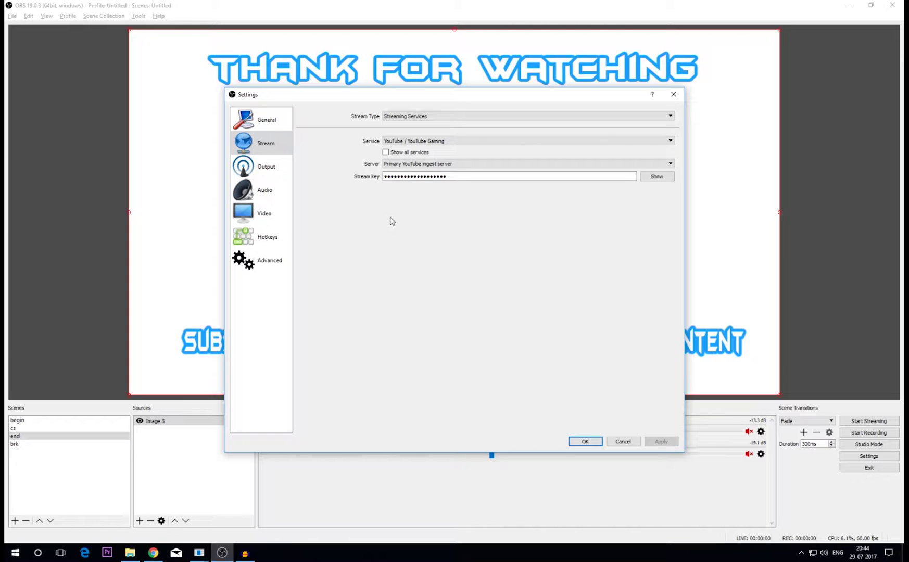
# On the Output page, try Advanced output mode, then revert to Simple
pyautogui.click(286, 173)
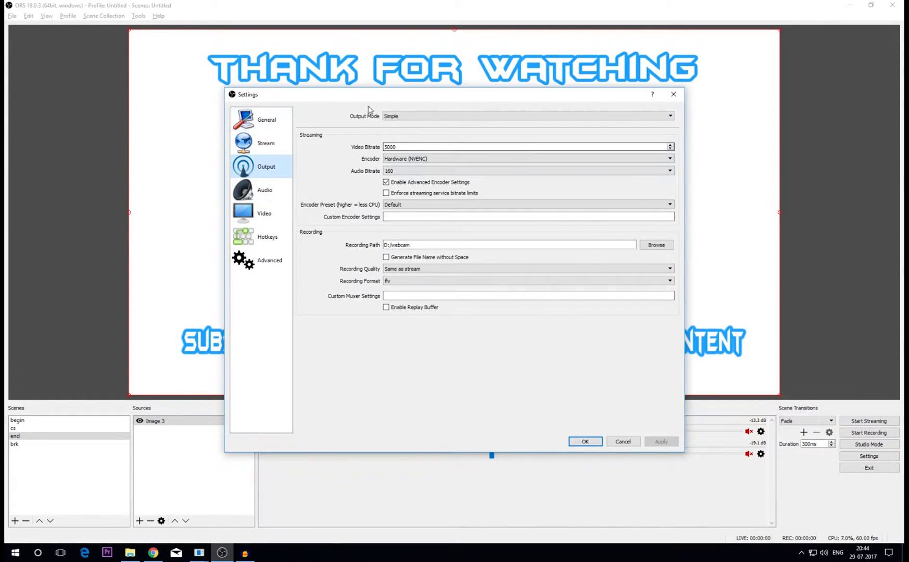
pyautogui.click(410, 120)
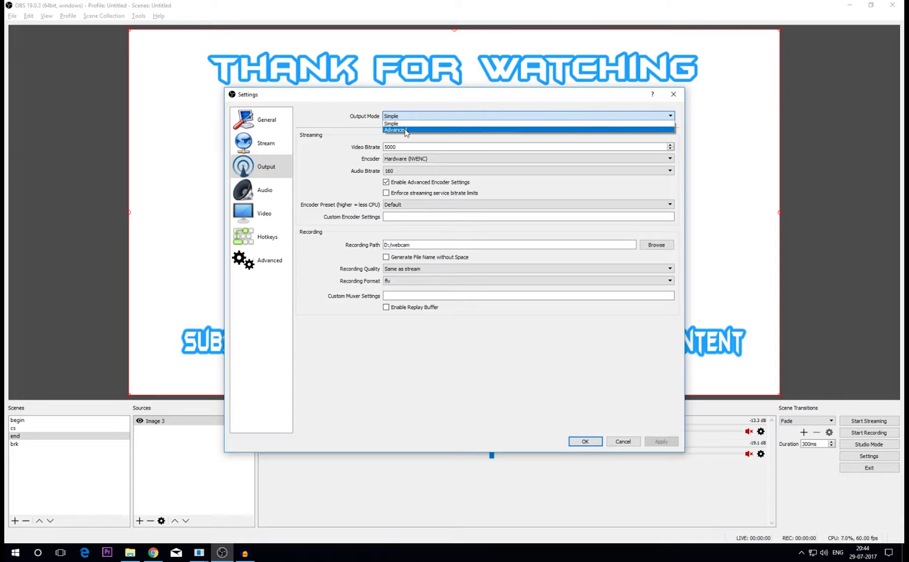
pyautogui.click(405, 130)
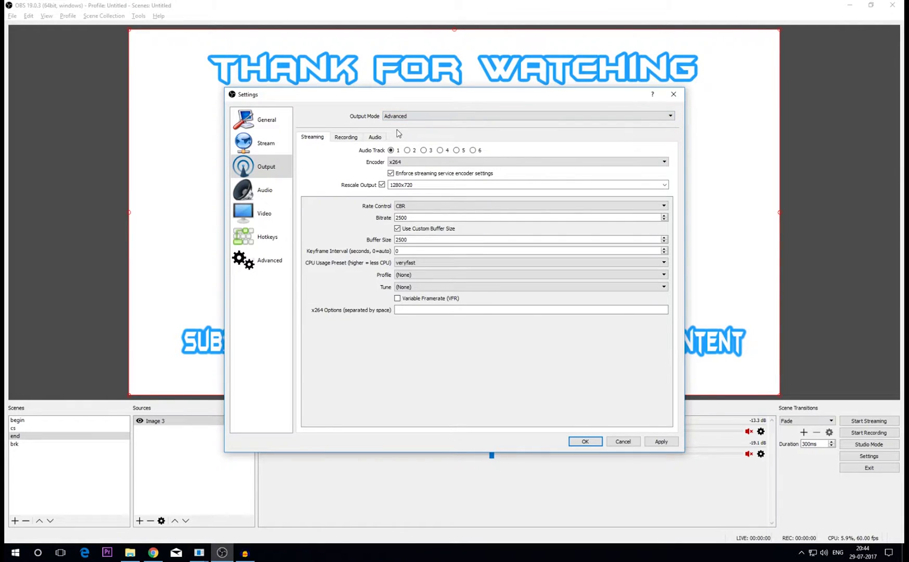
pyautogui.click(411, 118)
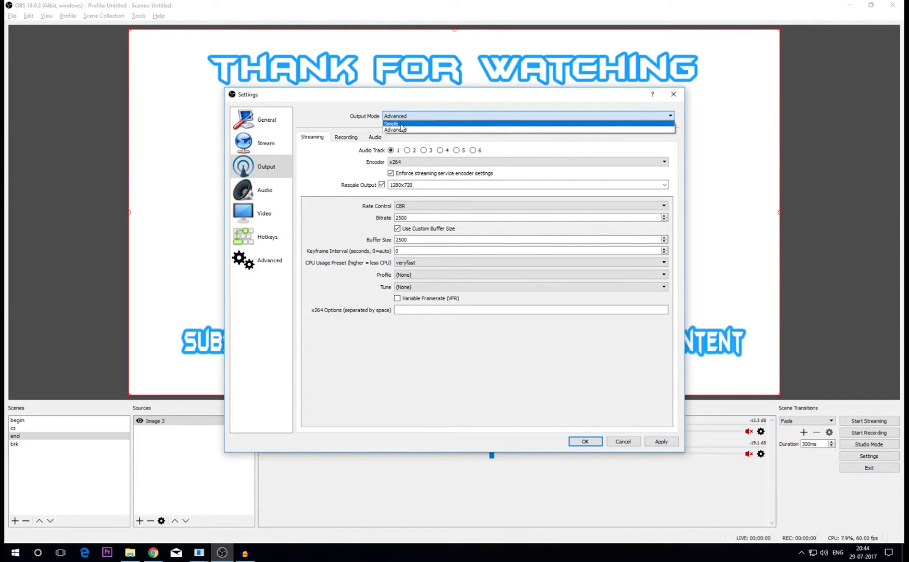
pyautogui.click(401, 124)
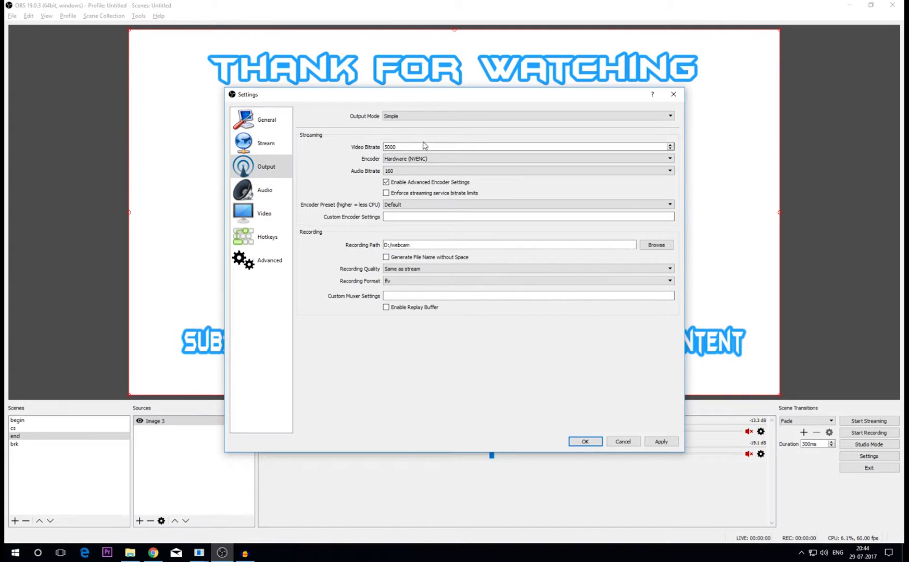
pyautogui.doubleClick(420, 145)
pyautogui.write('2500')
pyautogui.press('BackSpace')
pyautogui.press('BackSpace')
pyautogui.press('BackSpace')
pyautogui.write('5000')
pyautogui.click(401, 160)
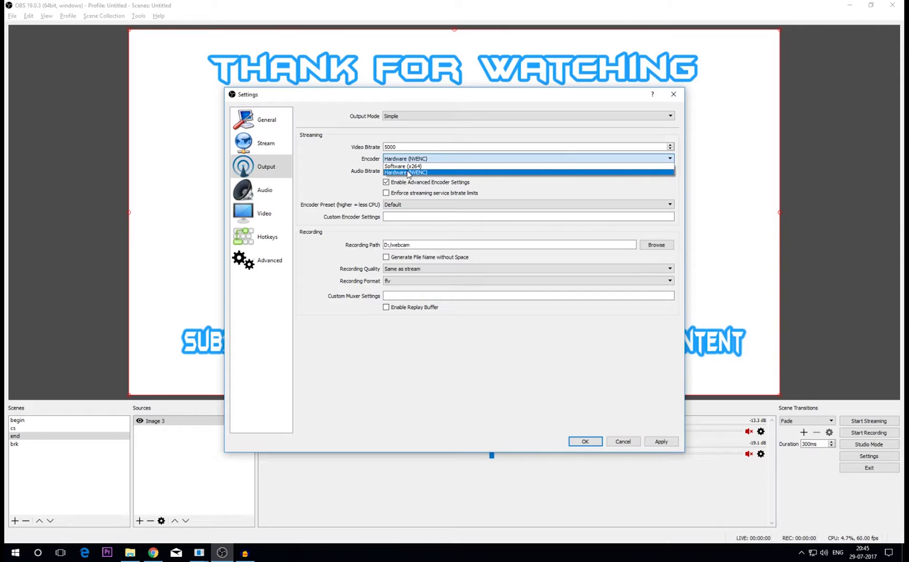
pyautogui.click(409, 173)
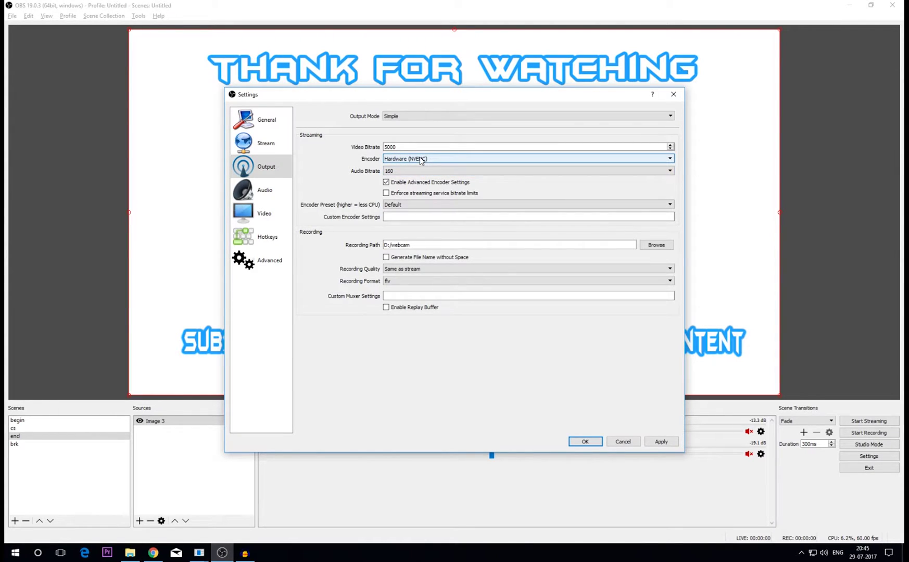
# Keep the audio bitrate at 160 and toggle Enable Advanced Encoder Settings back on
pyautogui.click(390, 173)
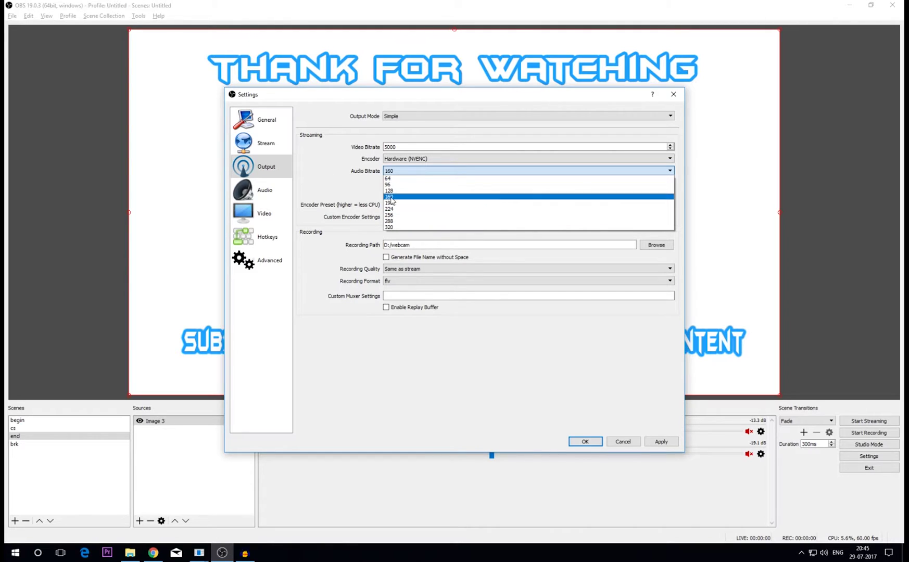
pyautogui.click(333, 192)
pyautogui.click(386, 183)
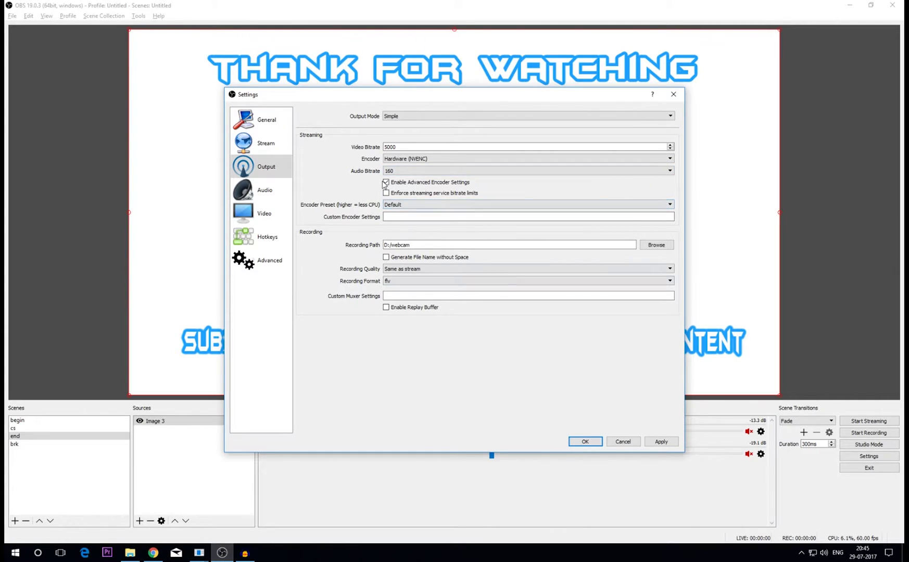
pyautogui.click(386, 182)
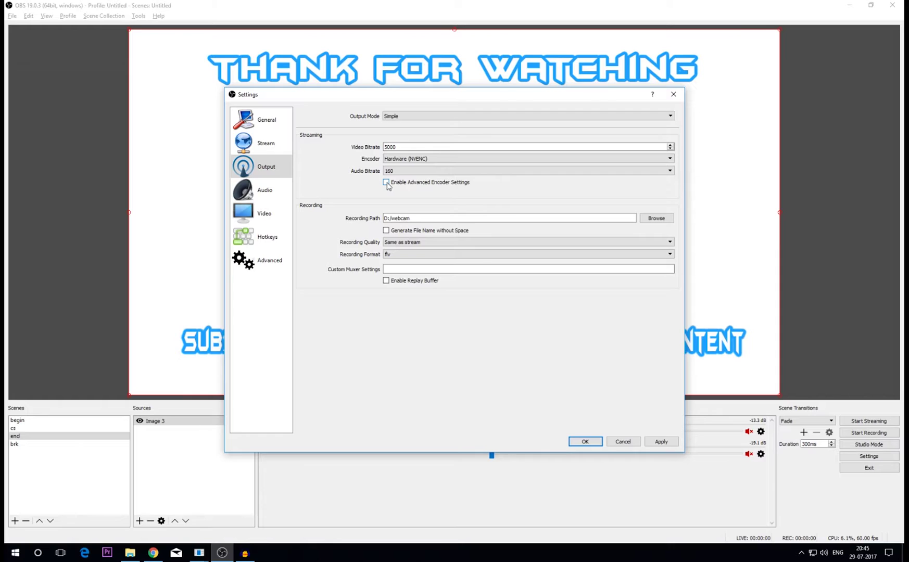
pyautogui.click(386, 183)
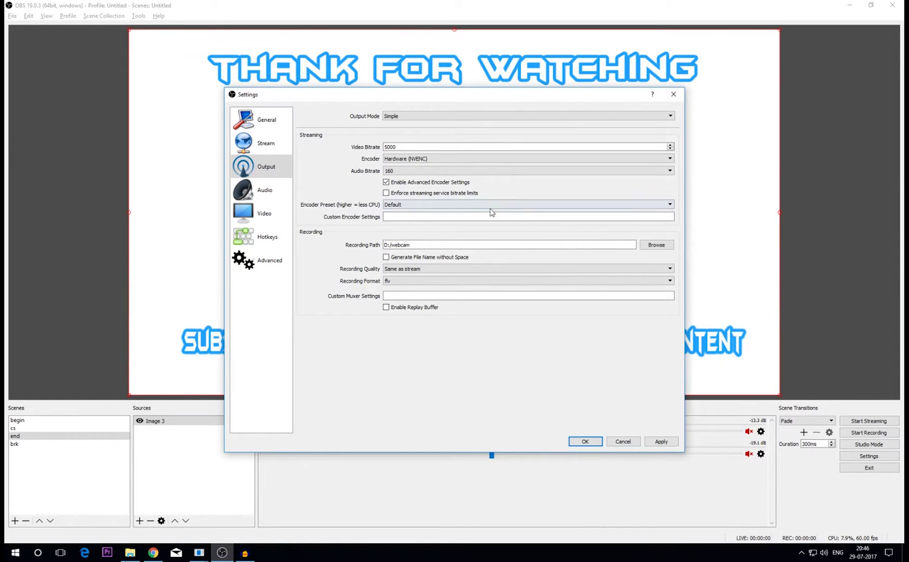
# Leave the Encoder Preset at Default and list the available presets
pyautogui.click(464, 204)
pyautogui.click(428, 213)
pyautogui.click(427, 214)
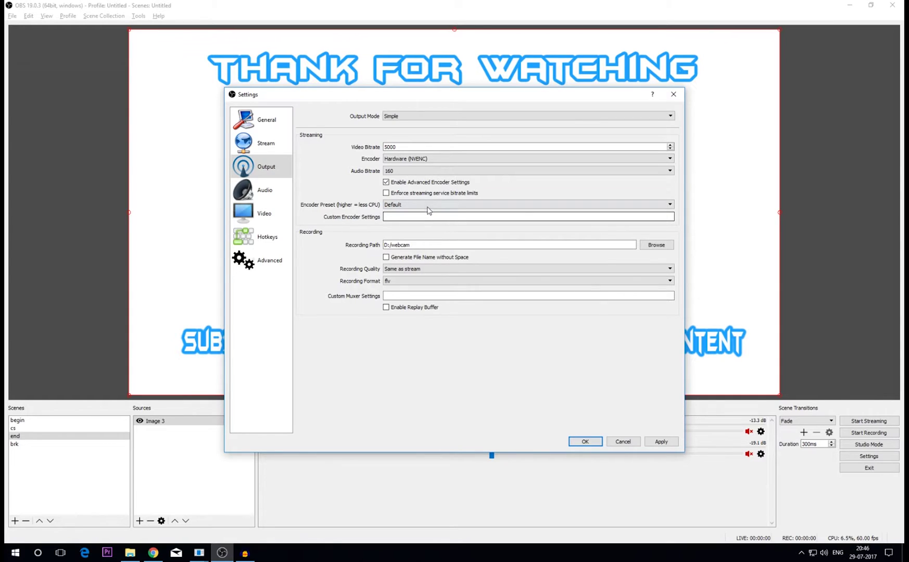
pyautogui.click(428, 207)
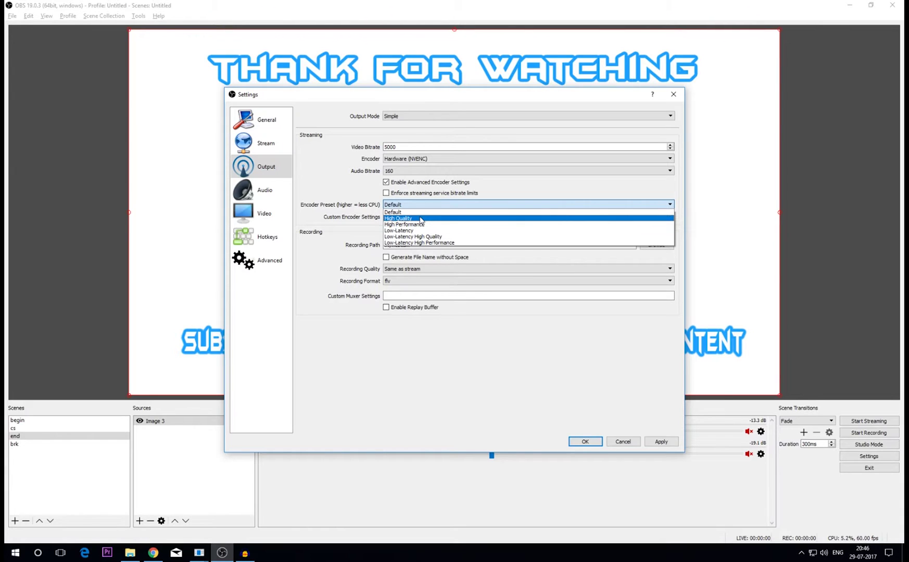
# Confirm 5000 video bitrate, Default encoder preset and Same as stream recording quality
pyautogui.click(417, 213)
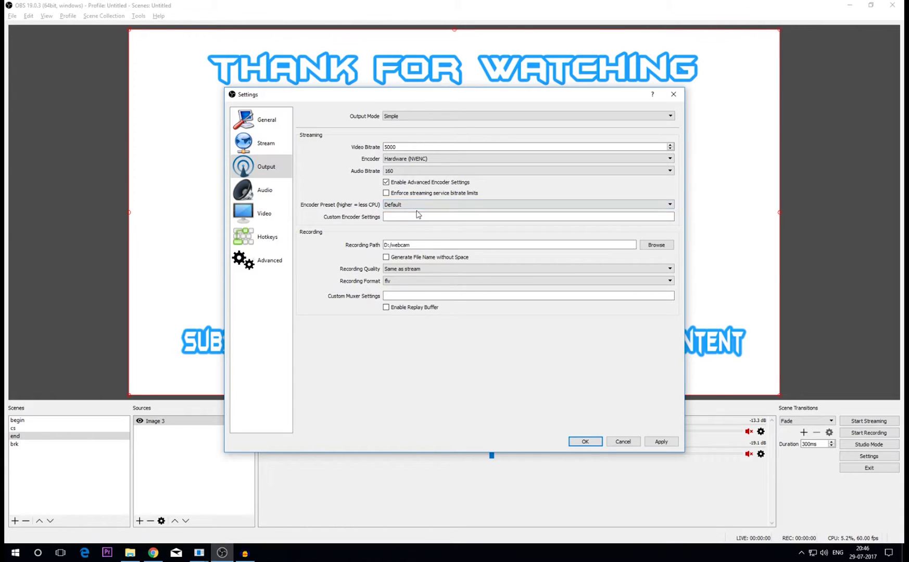
pyautogui.click(405, 147)
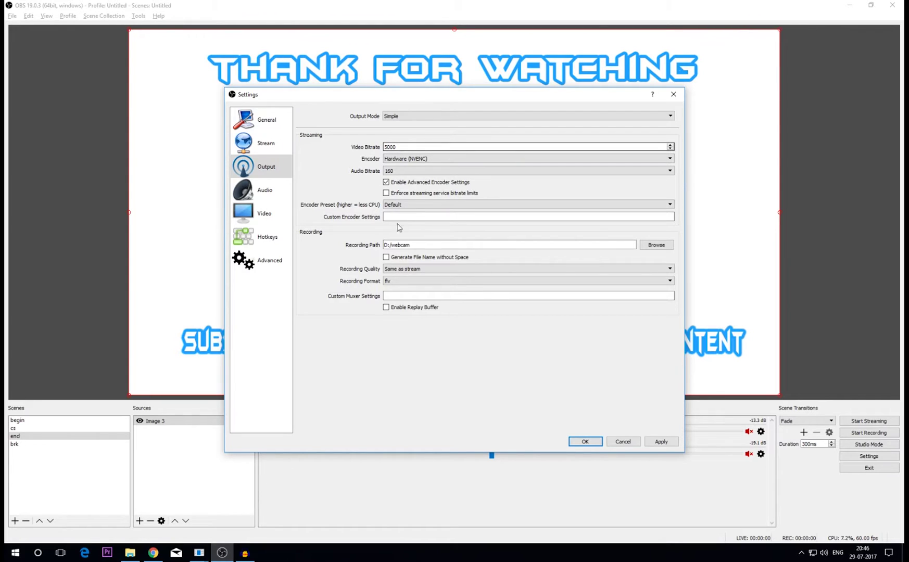
pyautogui.click(406, 206)
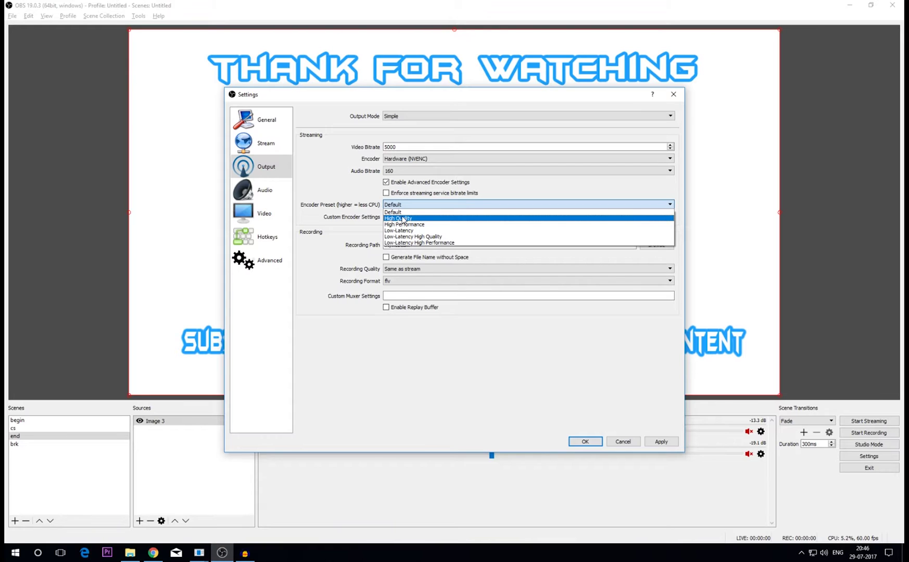
pyautogui.click(328, 225)
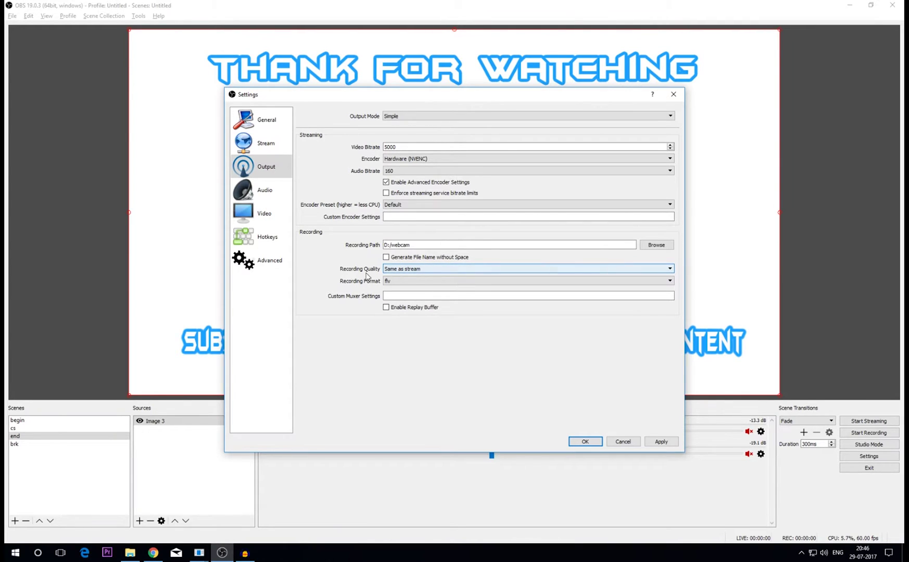
pyautogui.click(399, 271)
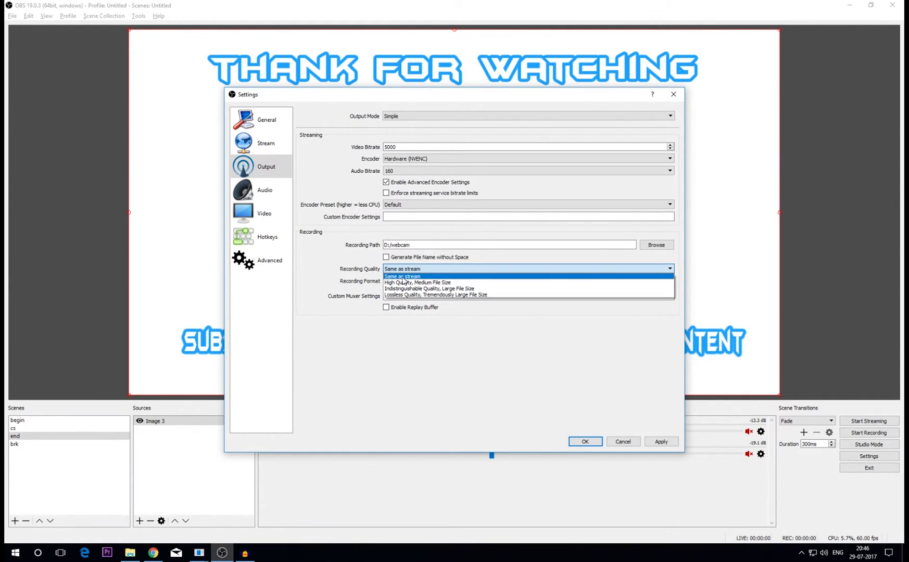
pyautogui.click(366, 250)
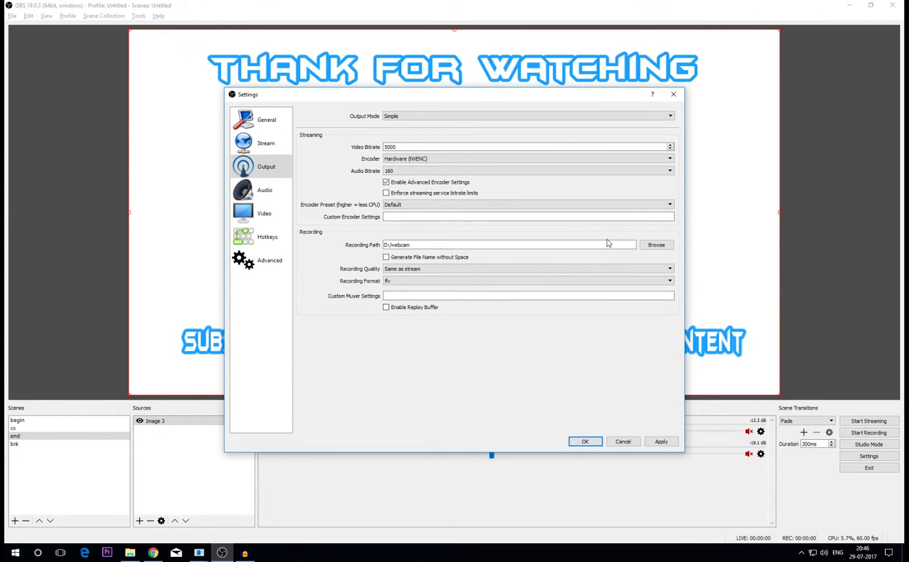
# On the Audio page, keep 48khz sample rate, Default desktop audio and the current microphone
pyautogui.click(276, 194)
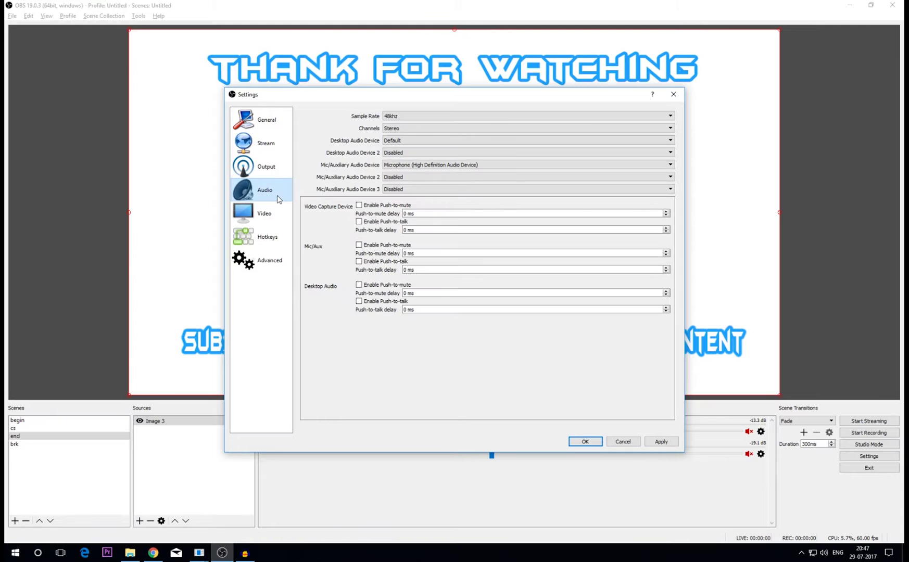
pyautogui.click(395, 119)
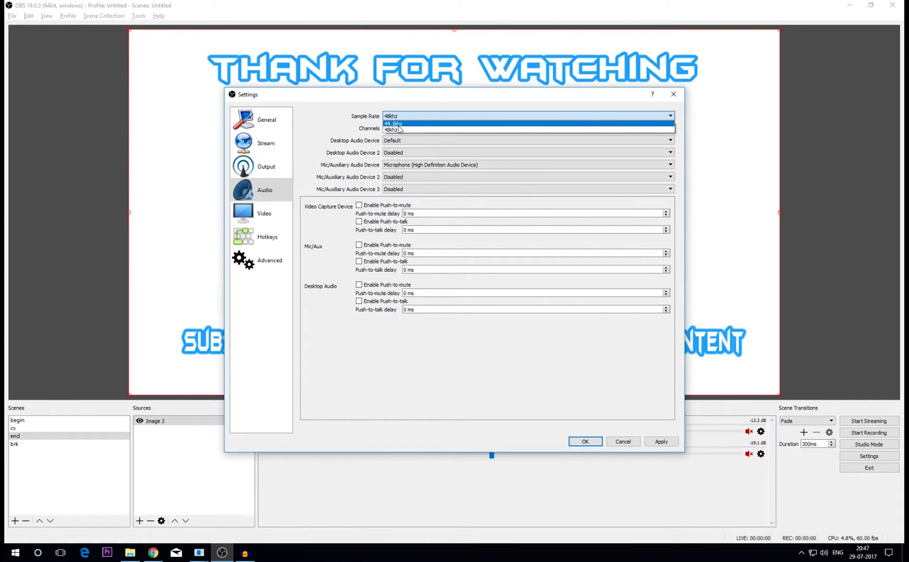
pyautogui.click(355, 126)
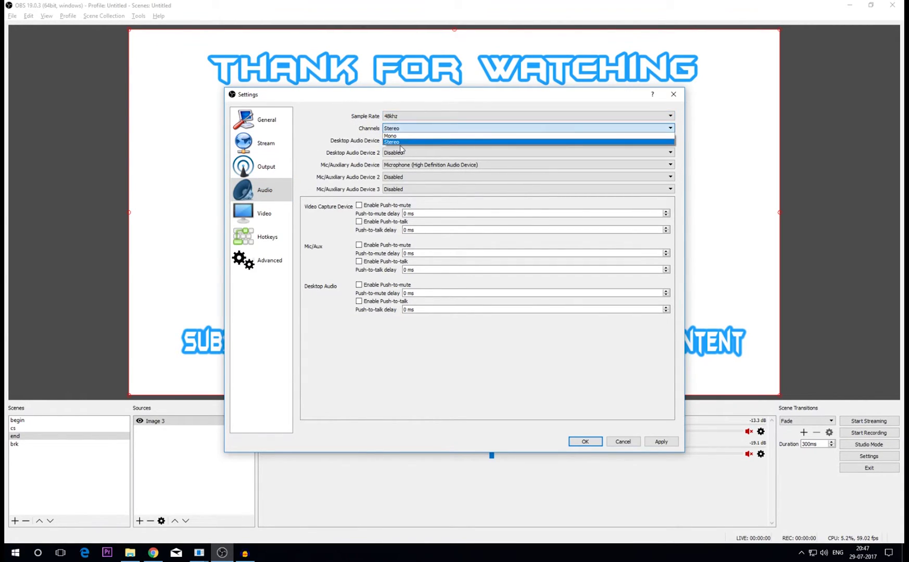
pyautogui.click(383, 143)
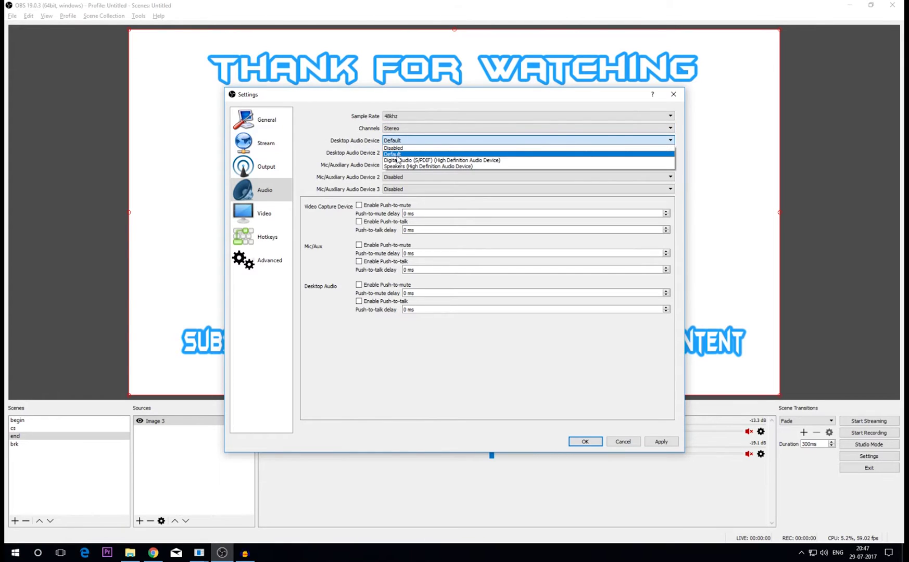
pyautogui.click(339, 151)
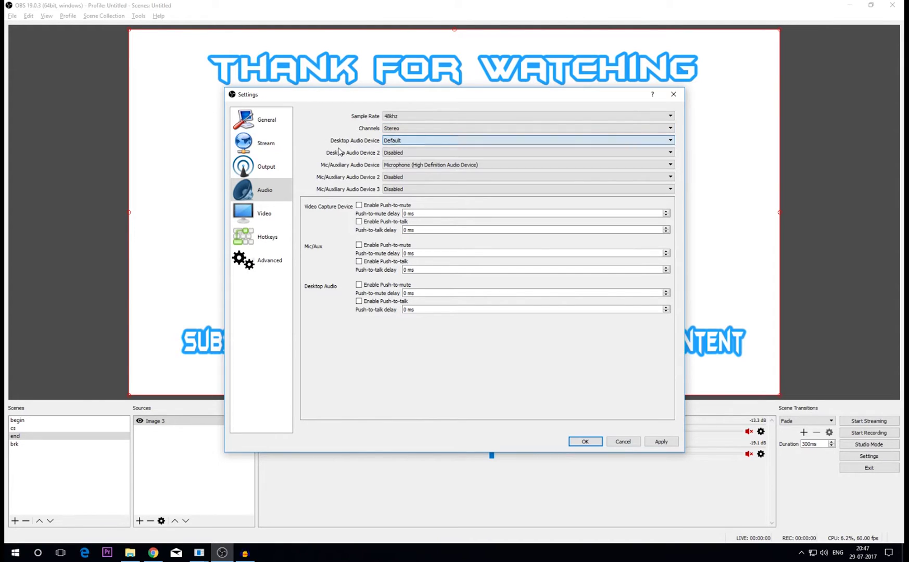
pyautogui.click(398, 167)
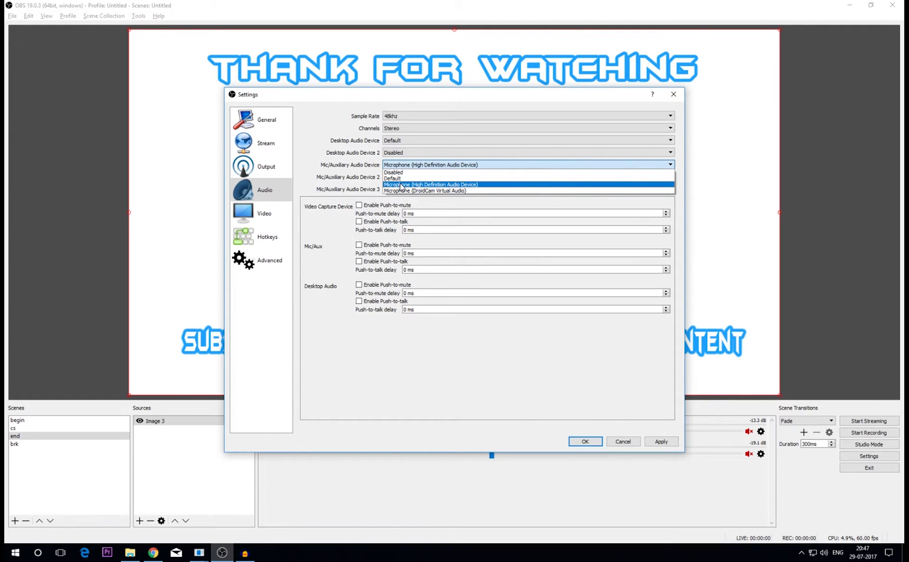
pyautogui.click(337, 180)
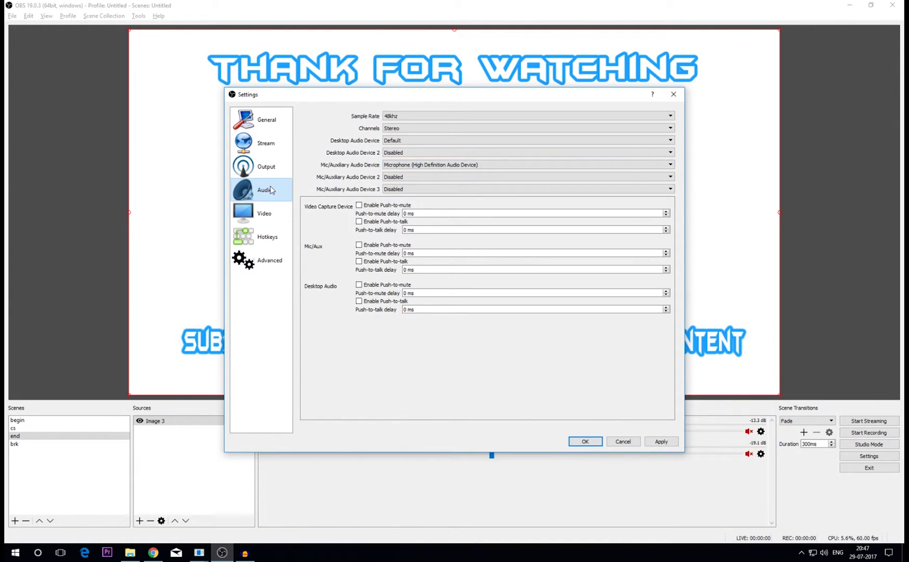
pyautogui.click(264, 213)
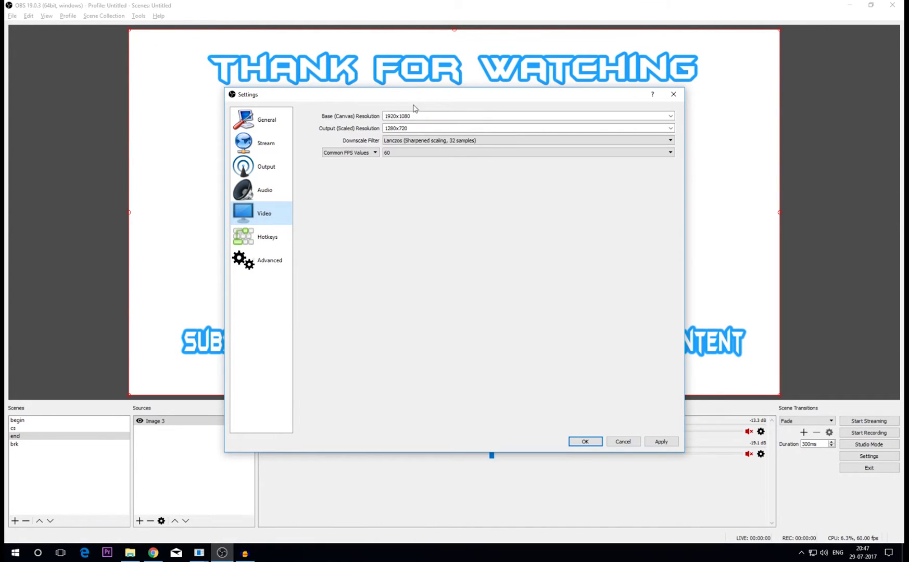
# Set base resolution 1920x1080, output 1280x720 and 60 FPS on the Video page
pyautogui.moveTo(424, 114); pyautogui.dragTo(358, 117)
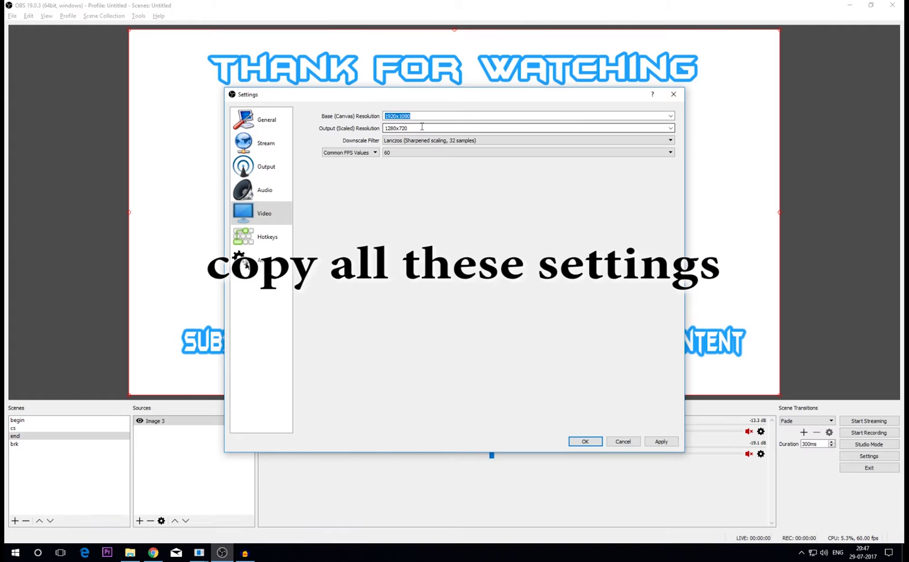
pyautogui.moveTo(422, 126); pyautogui.dragTo(359, 129)
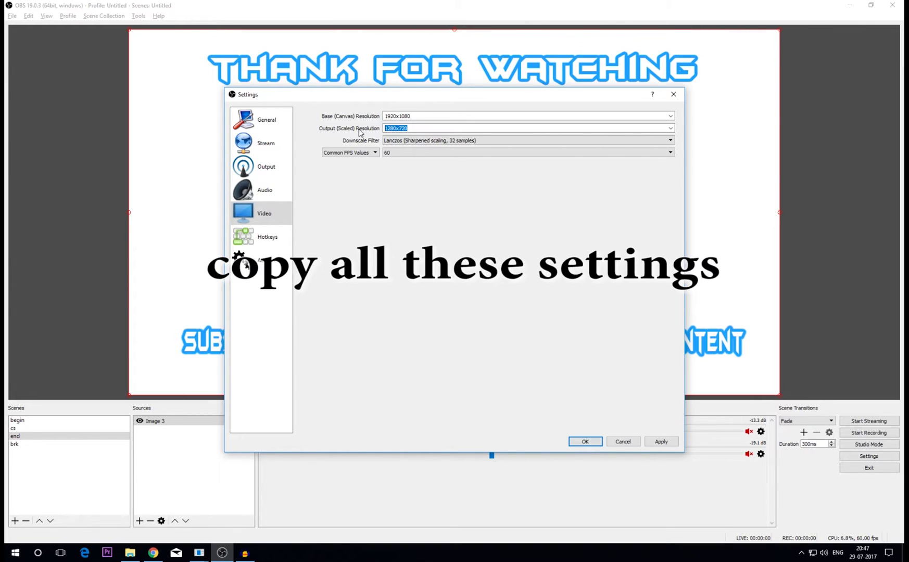
pyautogui.click(400, 153)
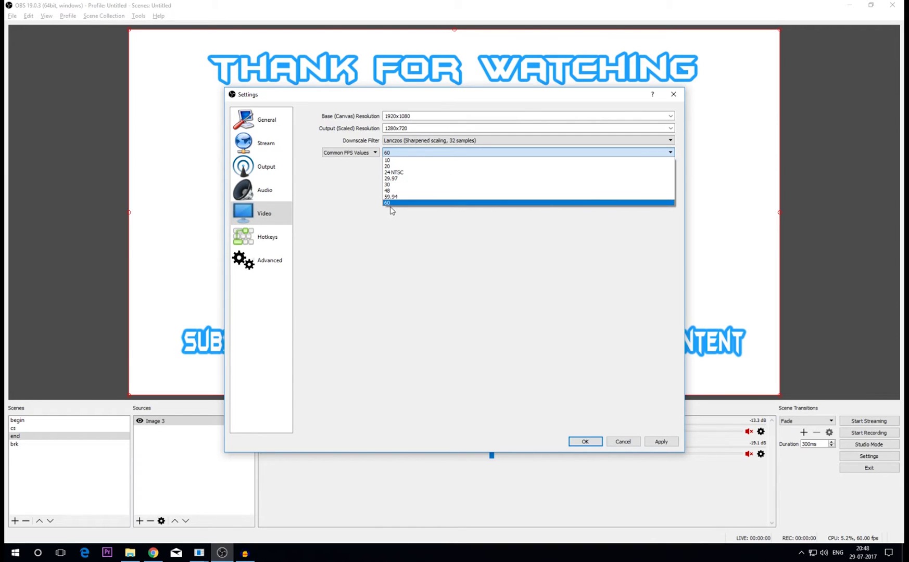
pyautogui.click(352, 206)
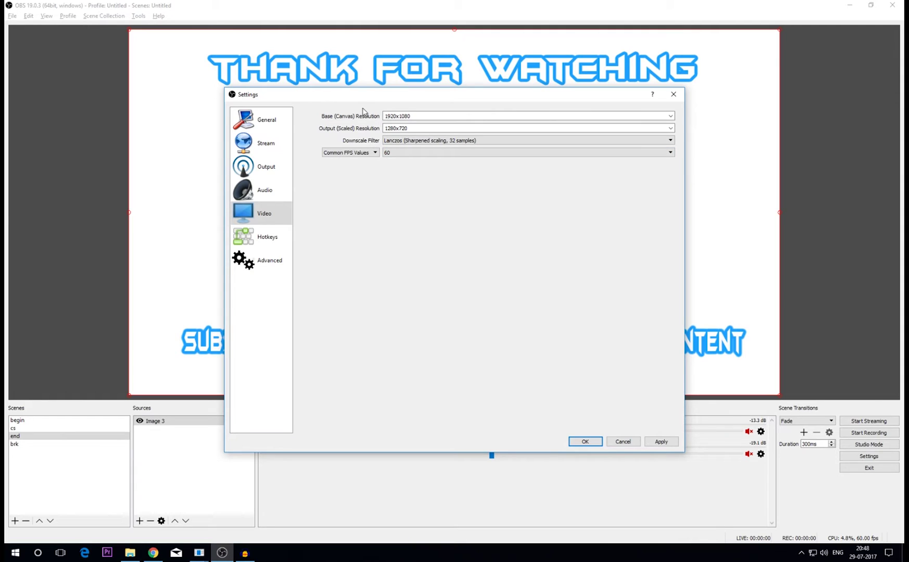
pyautogui.click(393, 154)
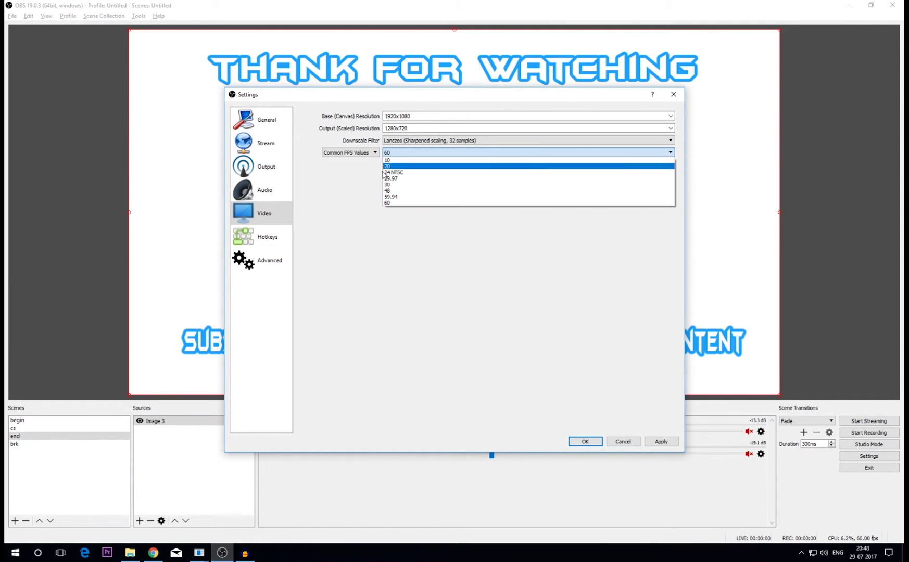
pyautogui.click(335, 183)
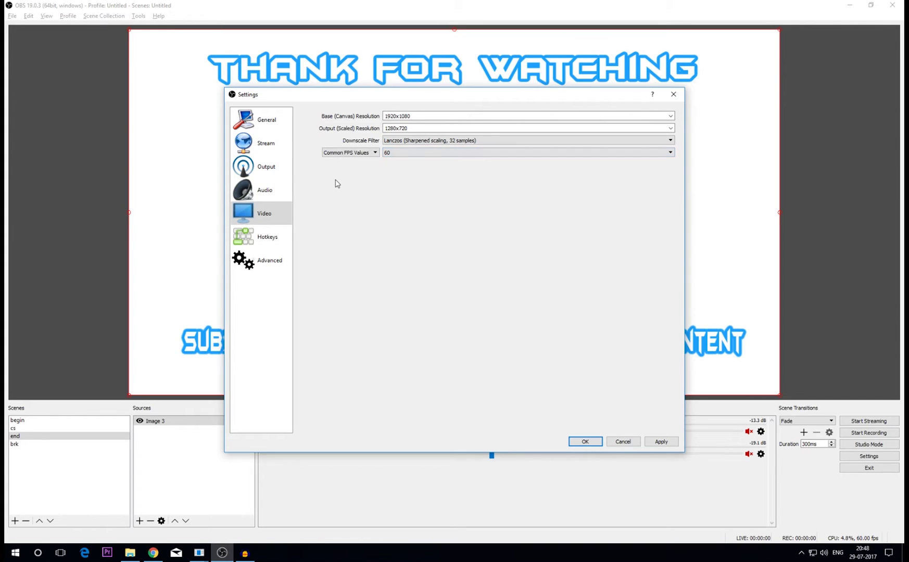
pyautogui.click(426, 143)
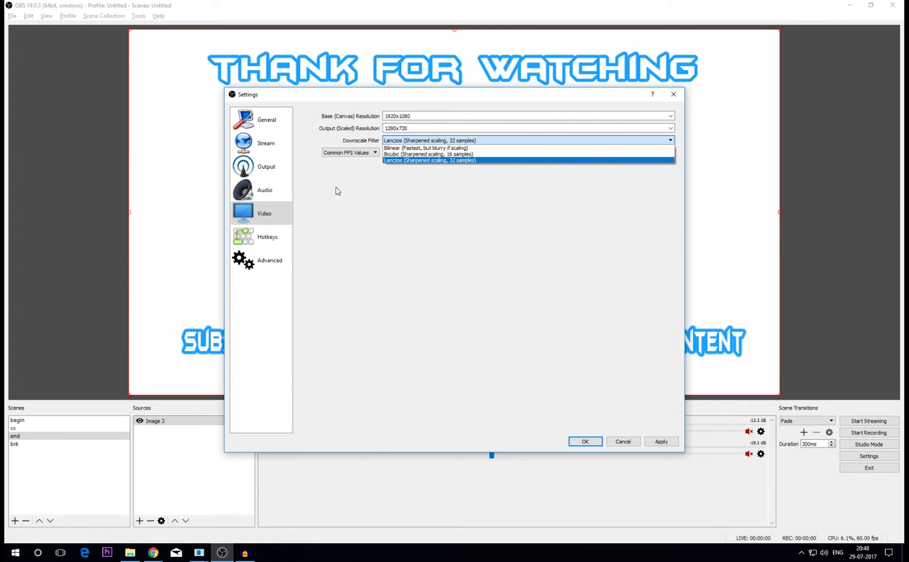
# Keep the Lanczos downscale filter and save the settings with OK
pyautogui.click(264, 168)
pyautogui.click(264, 168)
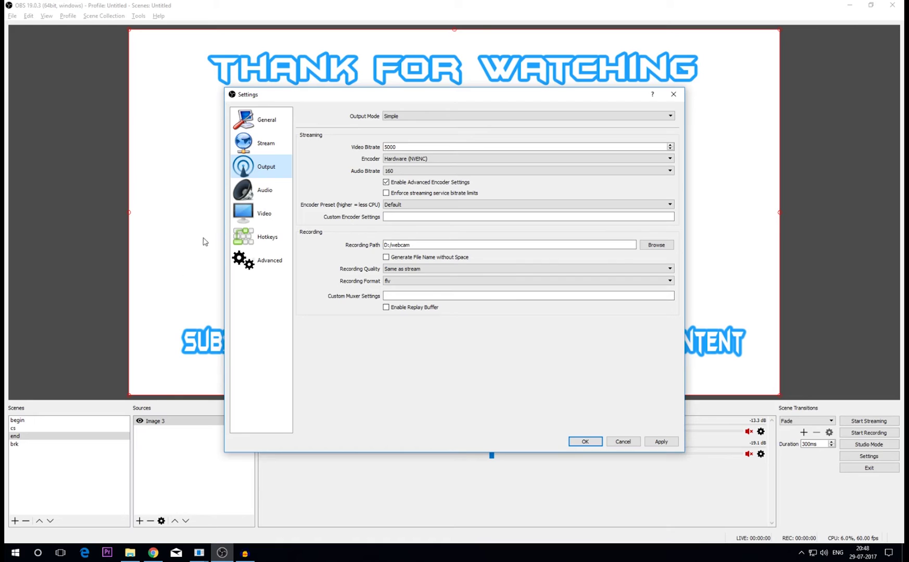
pyautogui.click(247, 212)
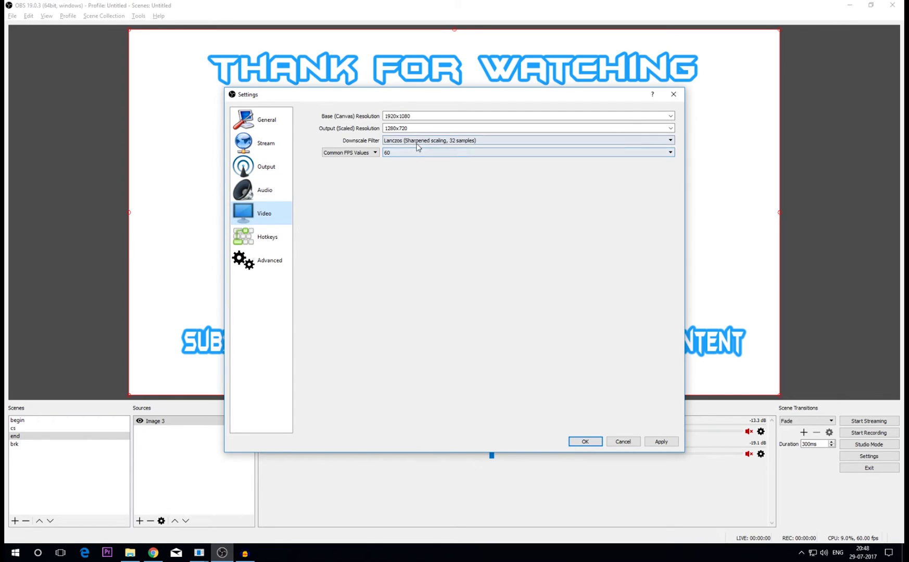
pyautogui.click(417, 141)
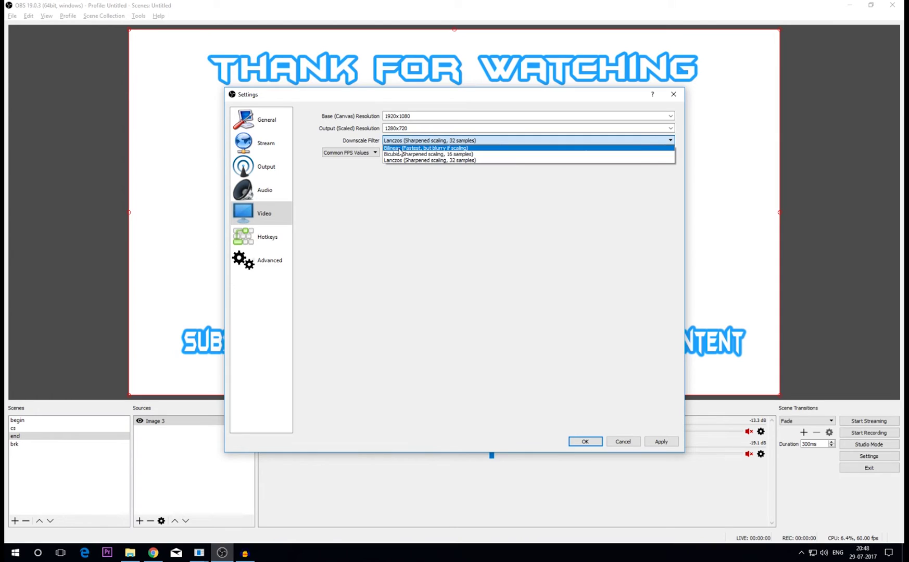
pyautogui.click(425, 184)
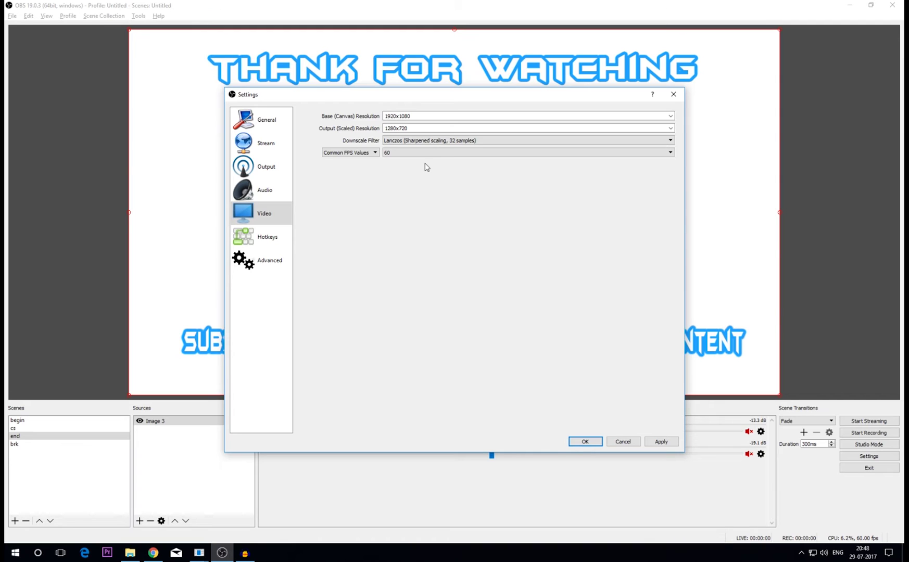
pyautogui.click(449, 140)
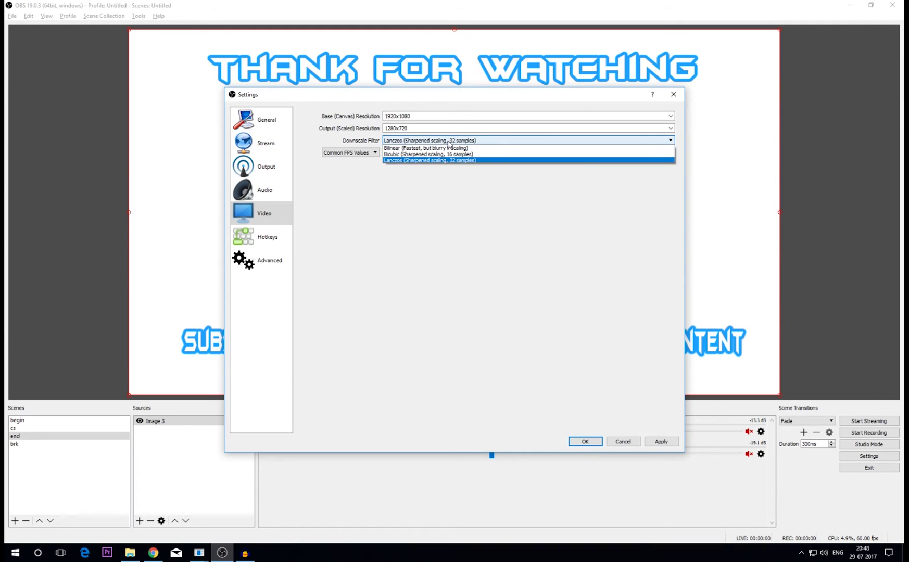
pyautogui.click(438, 161)
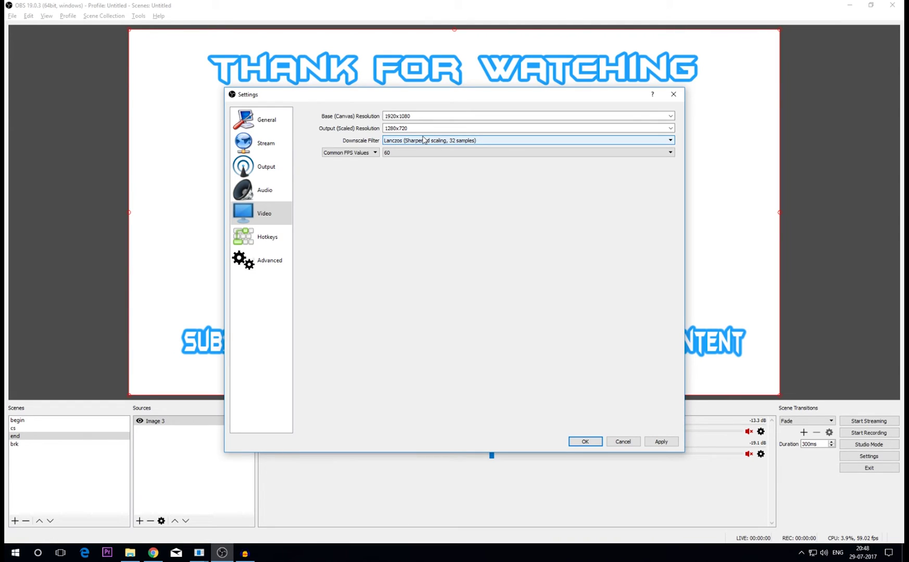
pyautogui.click(422, 140)
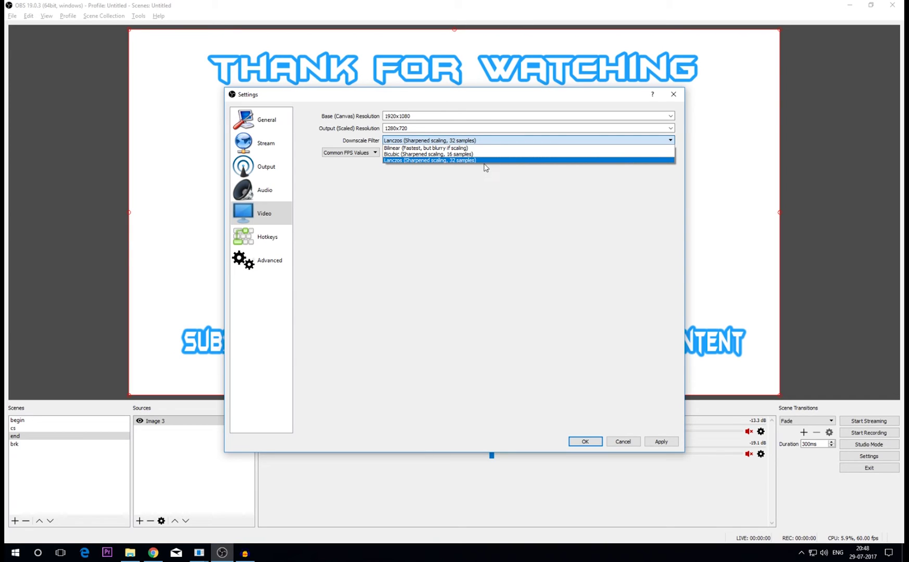
pyautogui.click(488, 181)
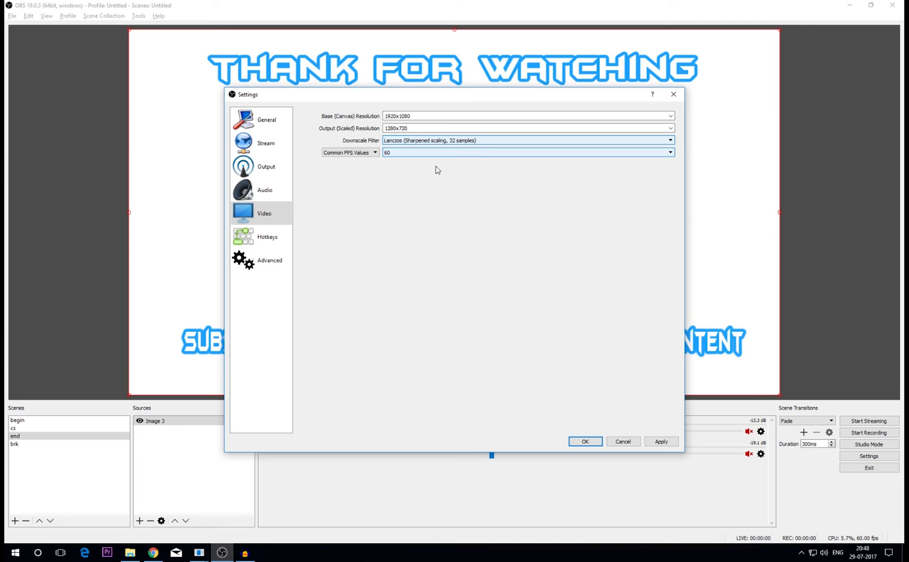
pyautogui.click(587, 442)
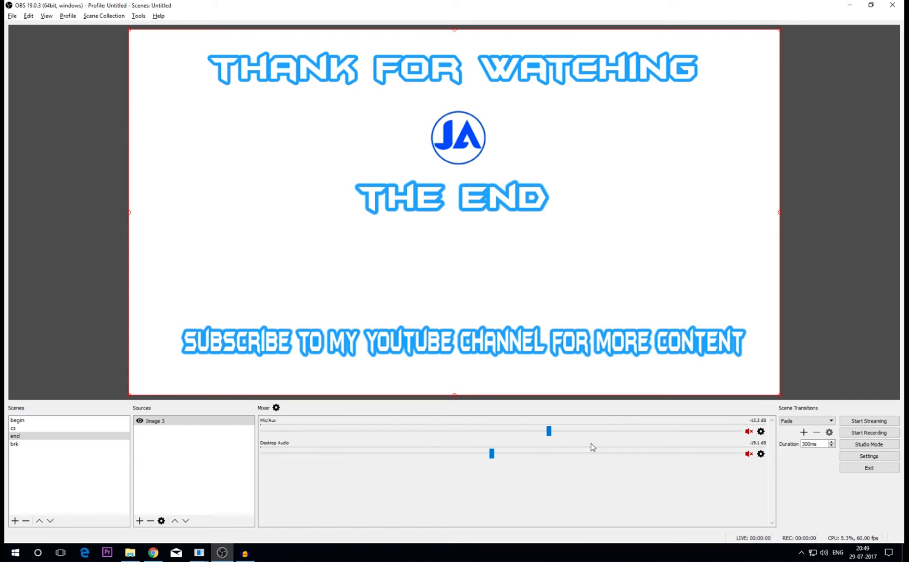